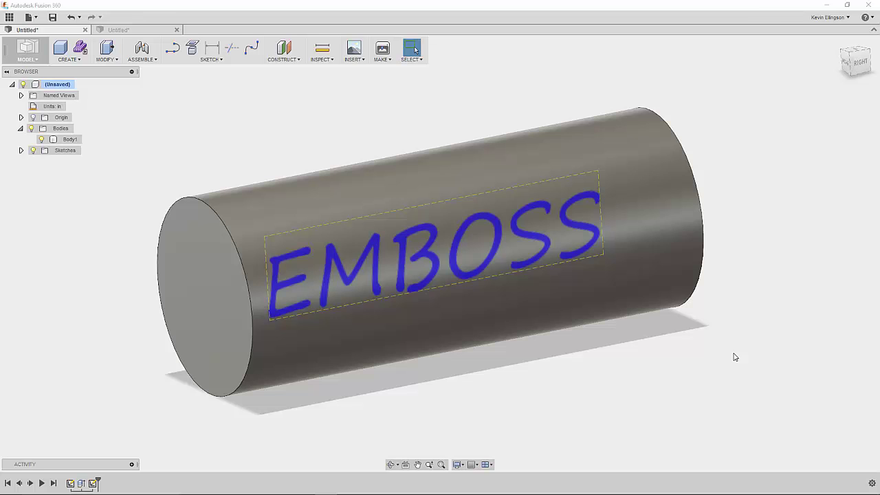
Switch to the Patch workspace for surface modelling on the cylinder
click(227, 259)
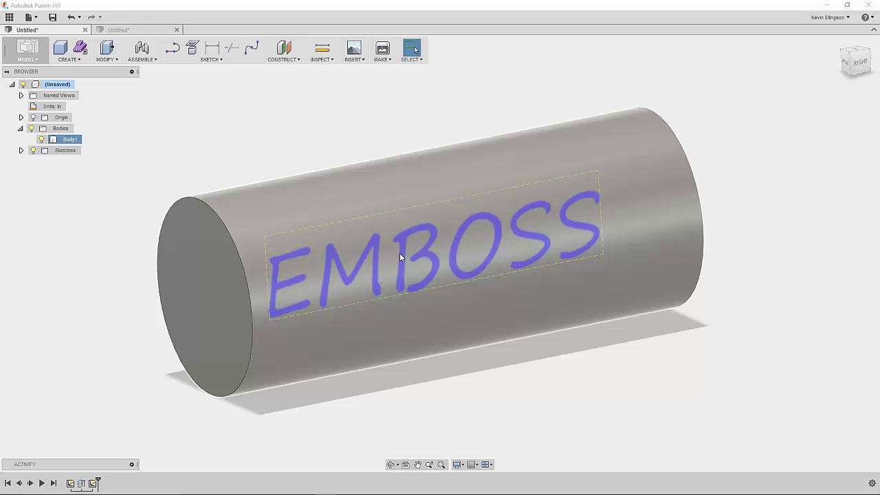
click(181, 100)
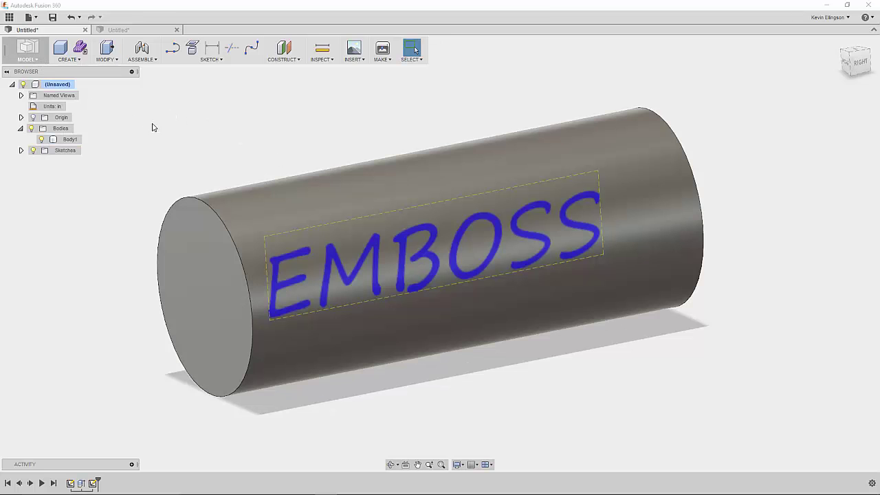
click(33, 55)
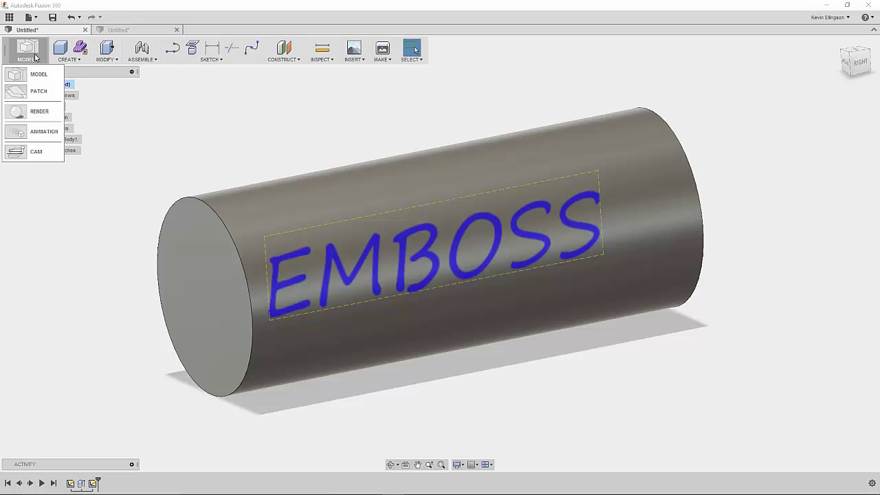
click(39, 91)
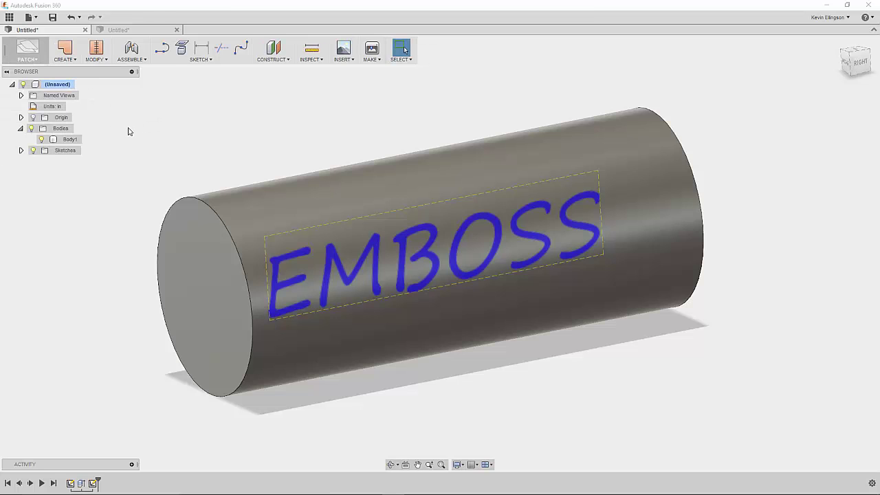
Extrude the EMBOSS sketch text one-sided as new surface bodies, with the extents set to All
click(76, 60)
click(71, 70)
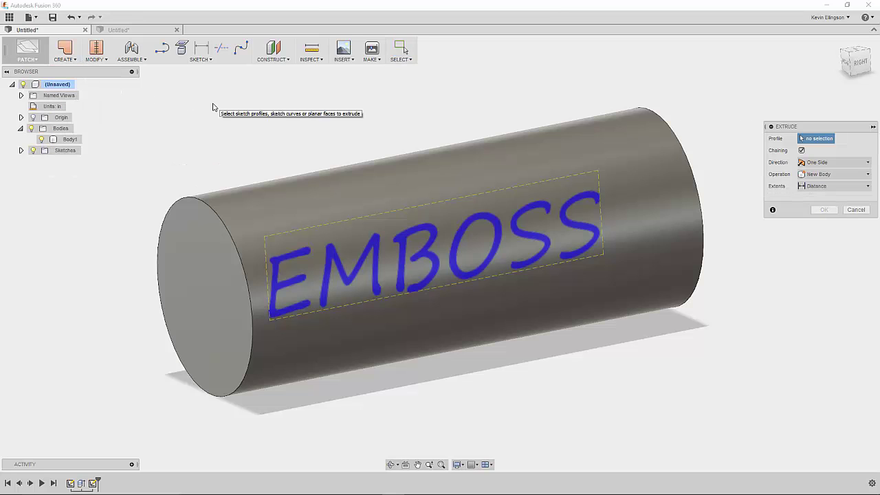
click(290, 254)
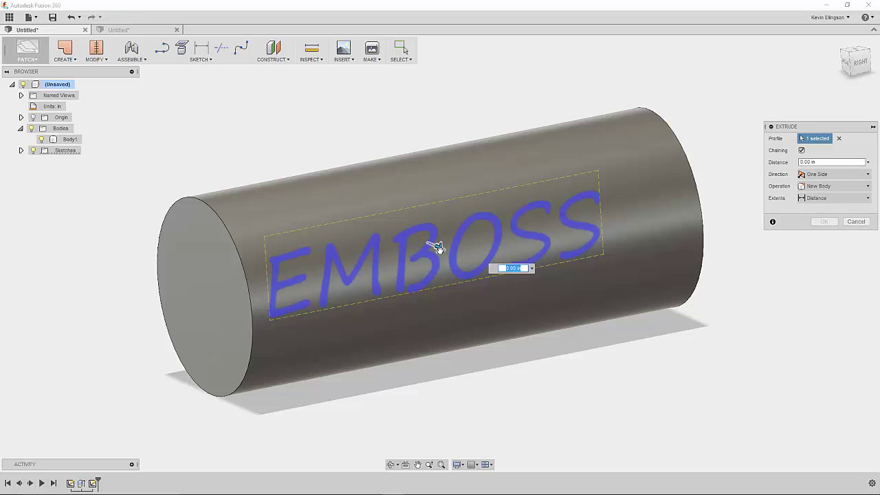
drag(438, 248, 536, 306)
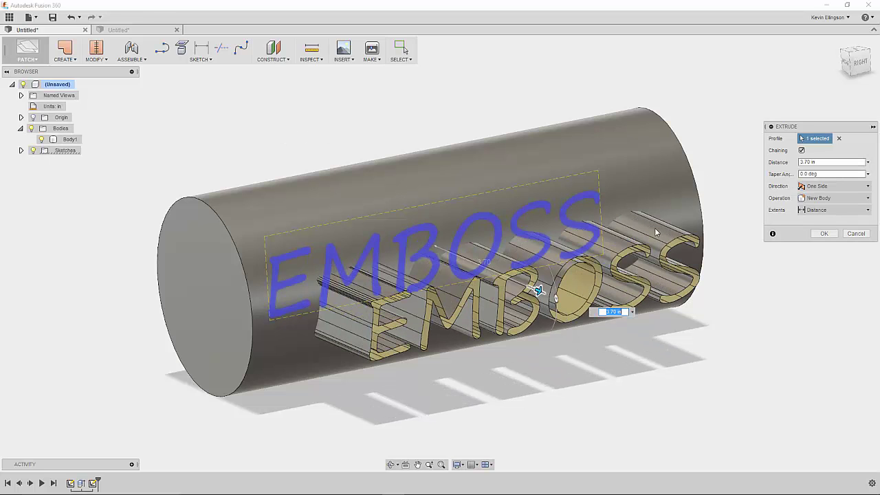
click(830, 212)
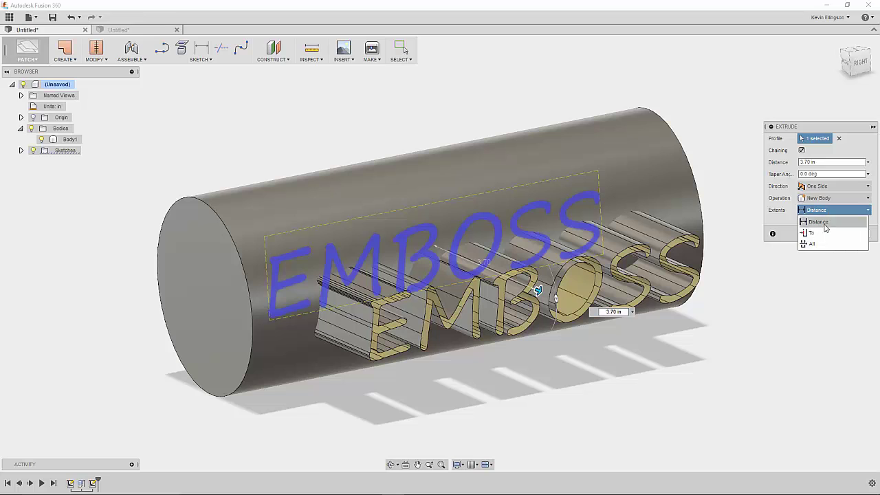
click(812, 244)
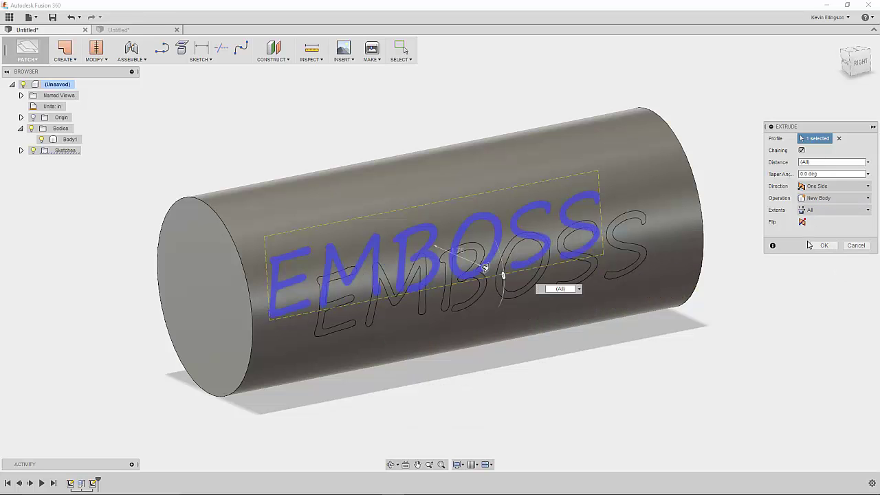
click(824, 246)
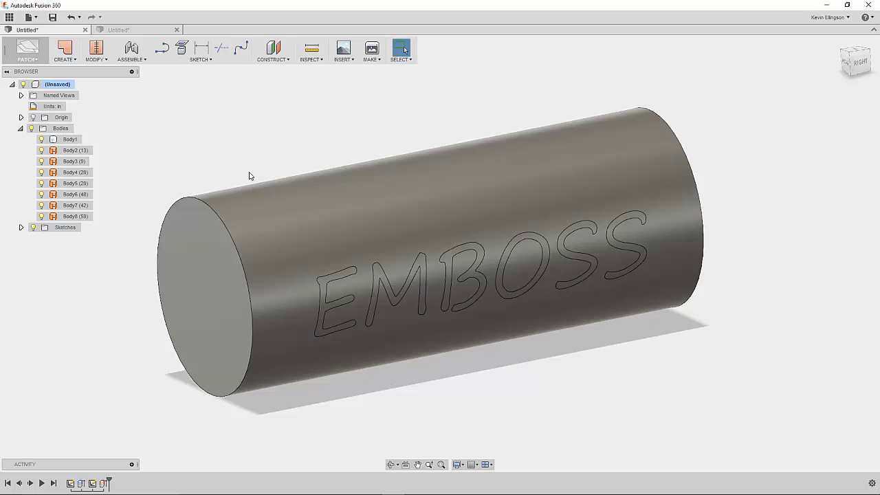
Split the cylinder's curved face using Body2 through Body8 as splitting tools, with Extend Splitting Tool turned off
click(282, 218)
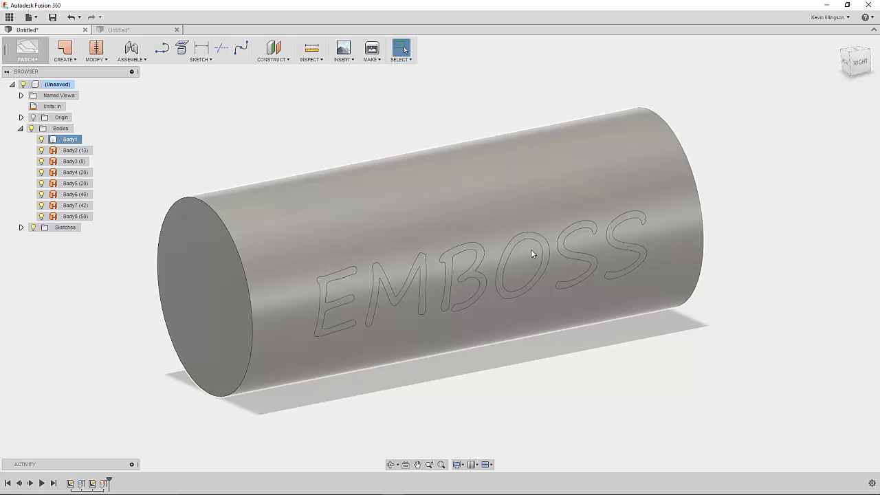
click(252, 135)
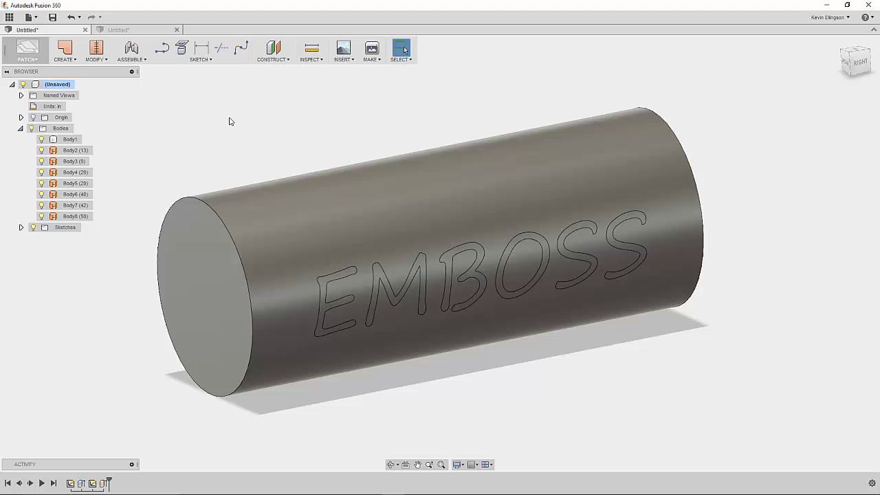
click(103, 60)
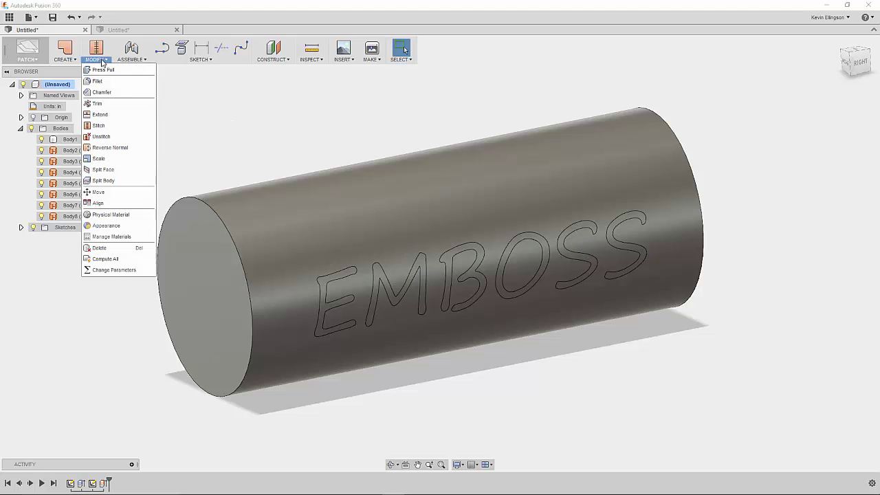
click(104, 169)
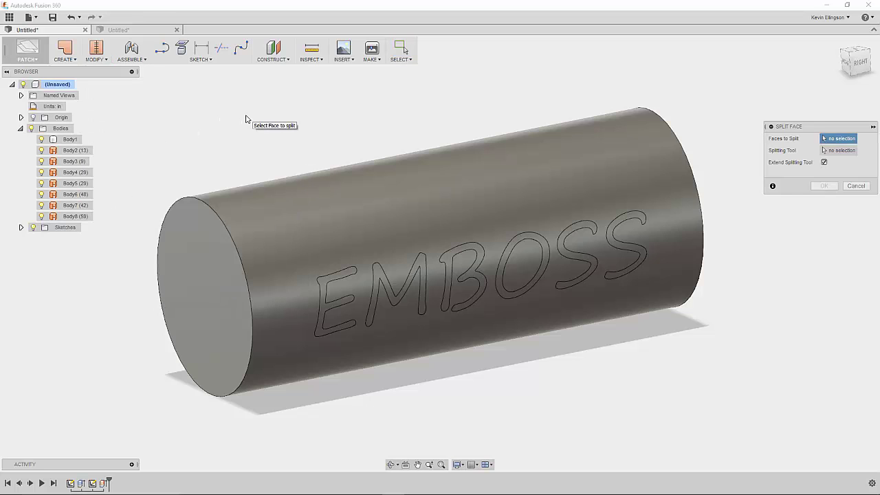
click(325, 196)
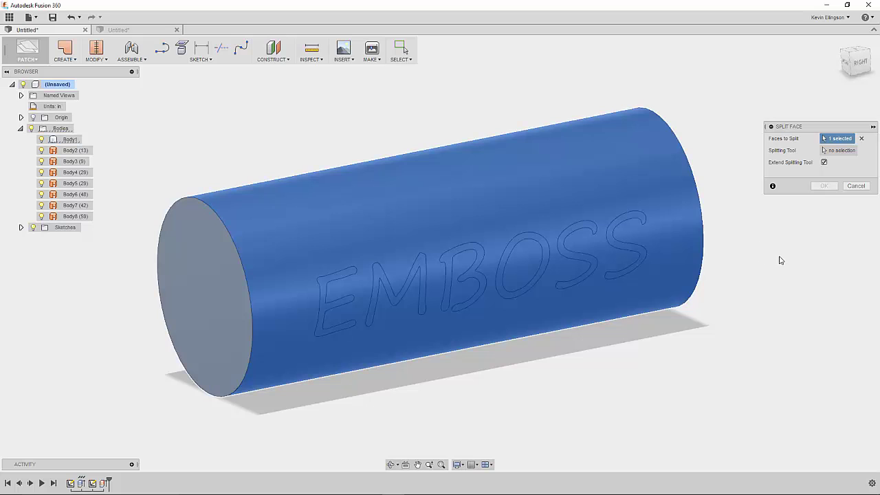
click(835, 154)
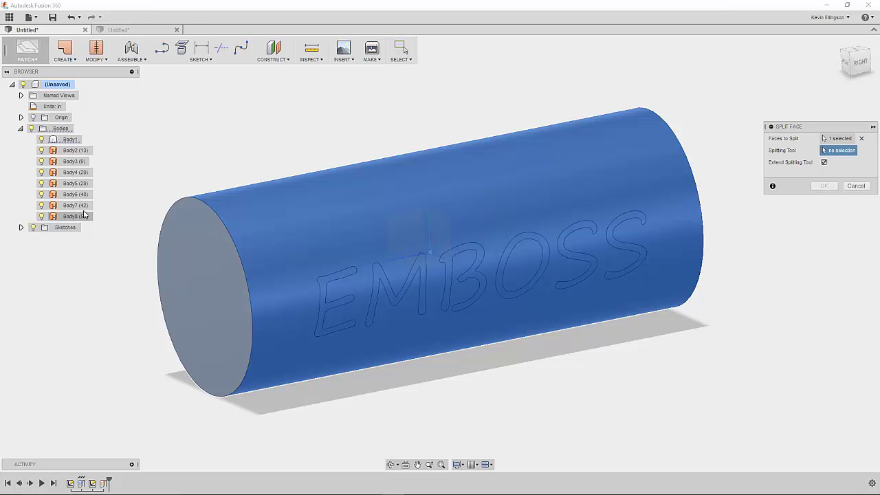
click(68, 153)
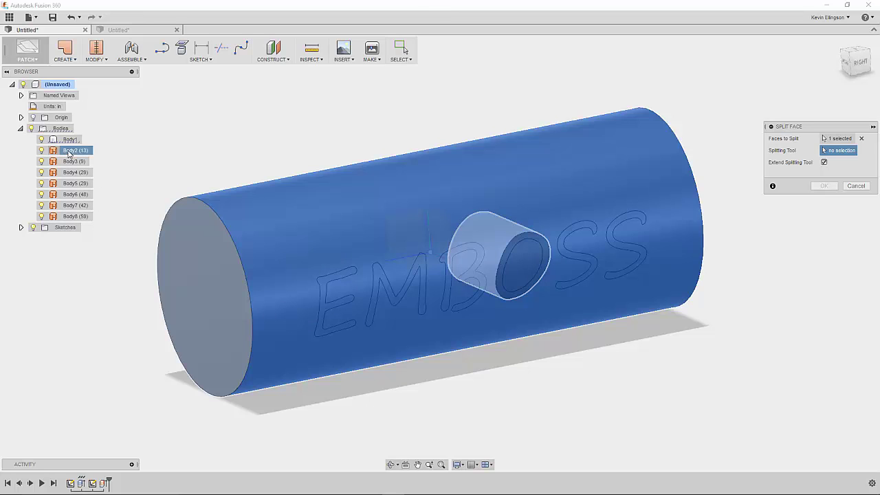
shift+click(76, 217)
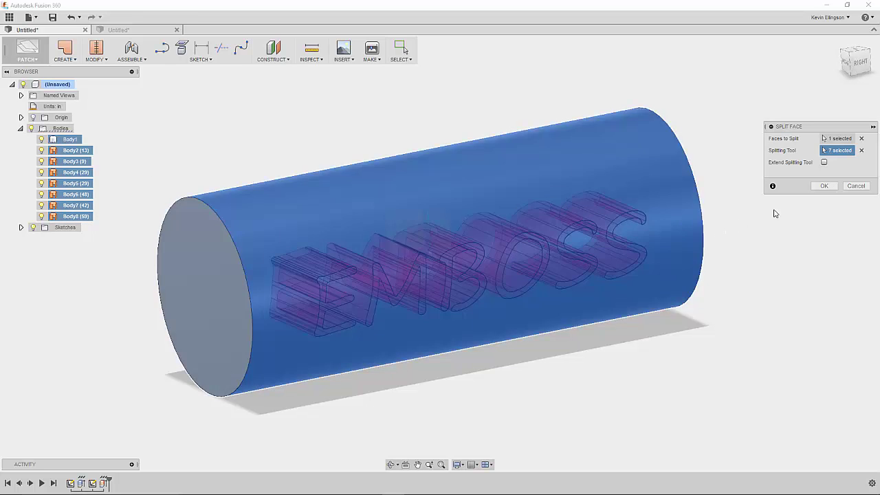
click(824, 188)
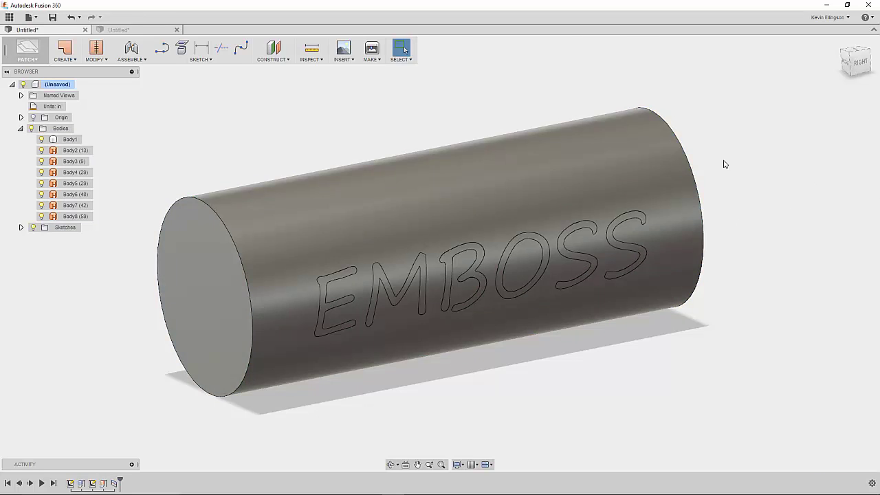
Hide the extruded letter surface bodies and offset the E, M and B faces outward by 0.1 in with Press Pull
click(296, 192)
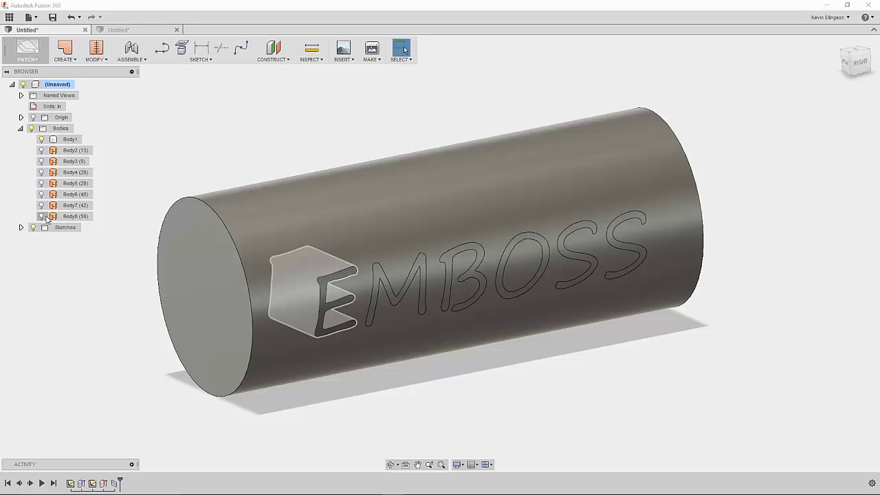
right_click(191, 141)
click(220, 128)
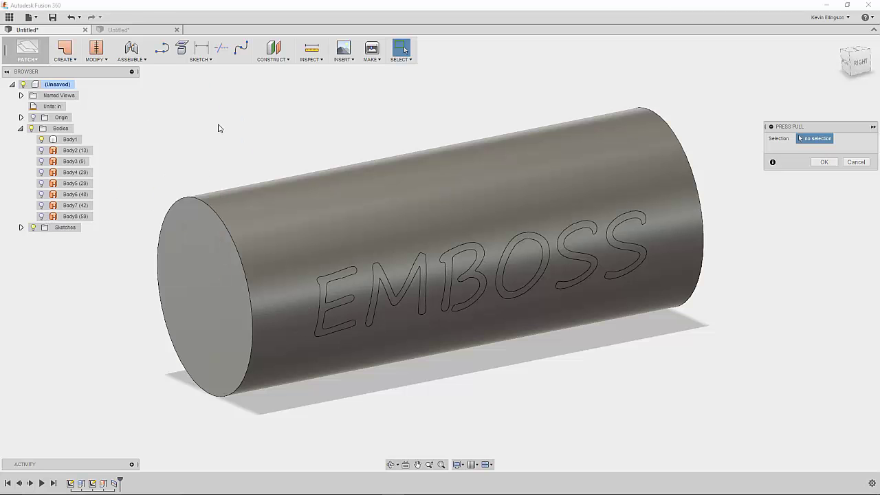
click(325, 283)
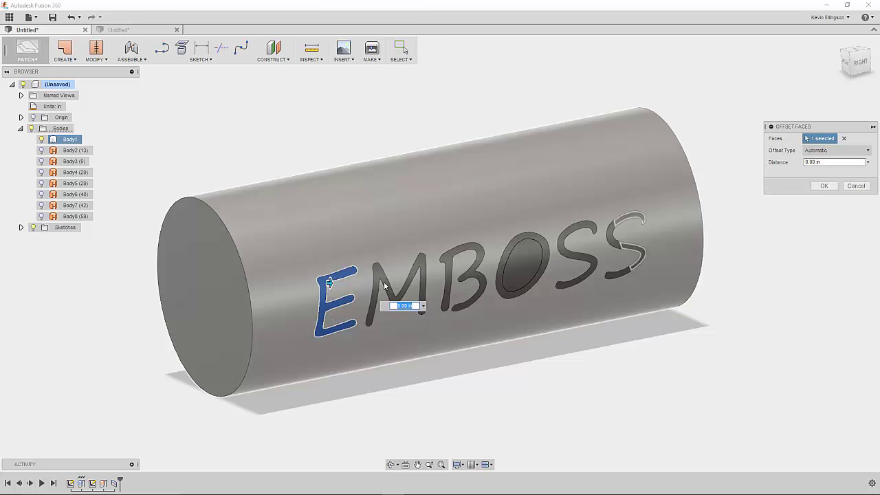
click(384, 281)
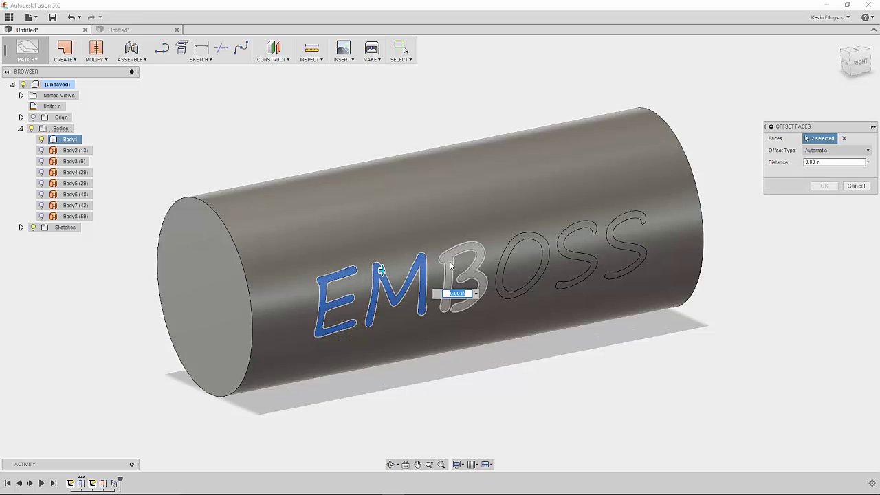
click(449, 262)
click(825, 162)
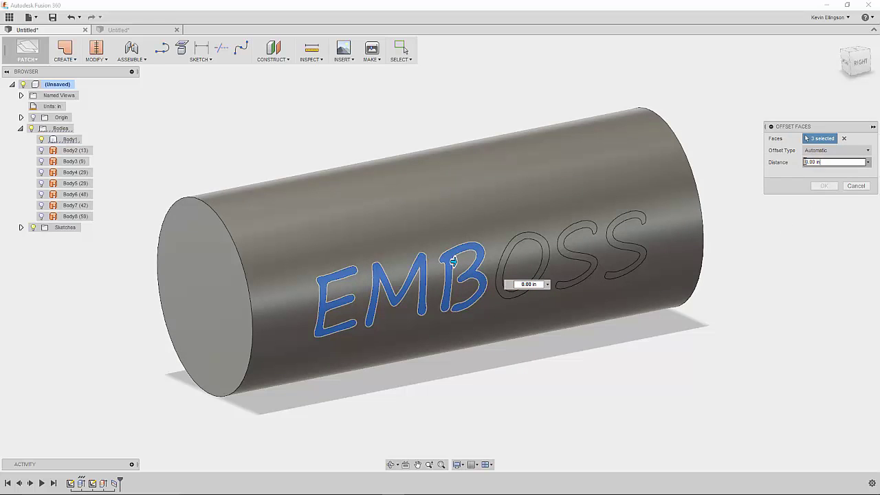
key(BackSpace)
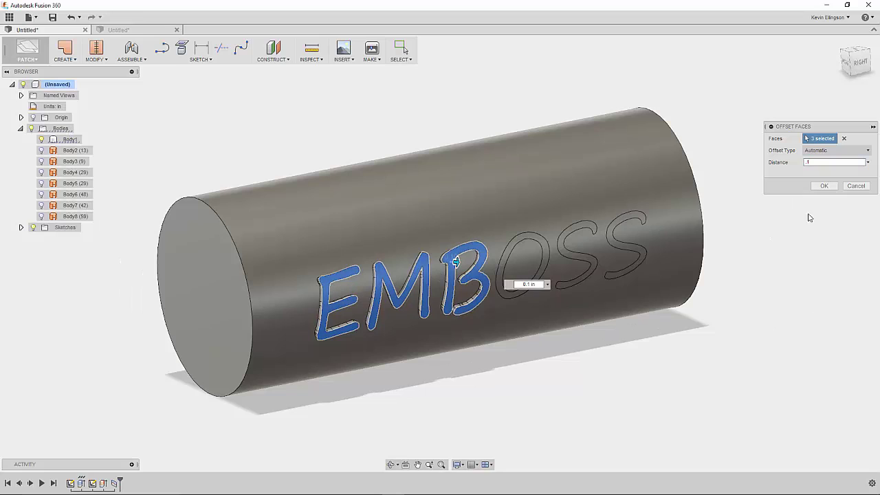
click(824, 186)
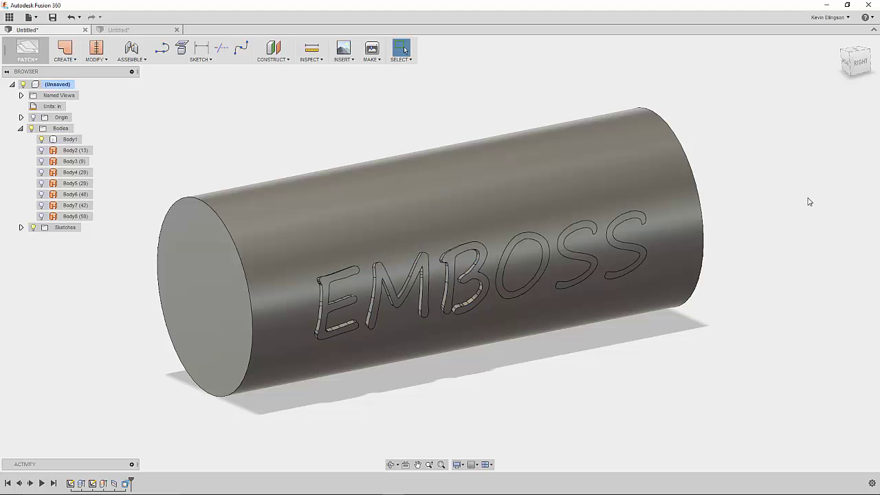
Switch to the second design and extrude its EMBOSS text one-sided as new surface bodies with the extents set to All
key(ctrl+Tab)
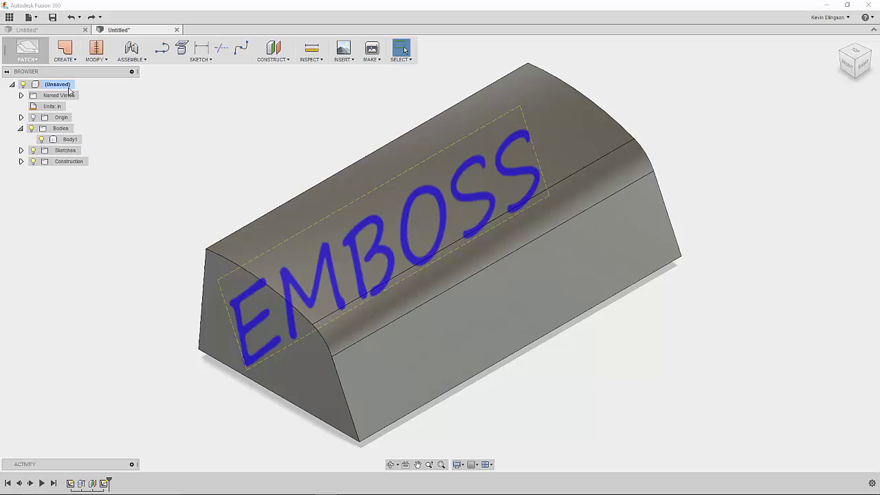
click(65, 57)
click(83, 78)
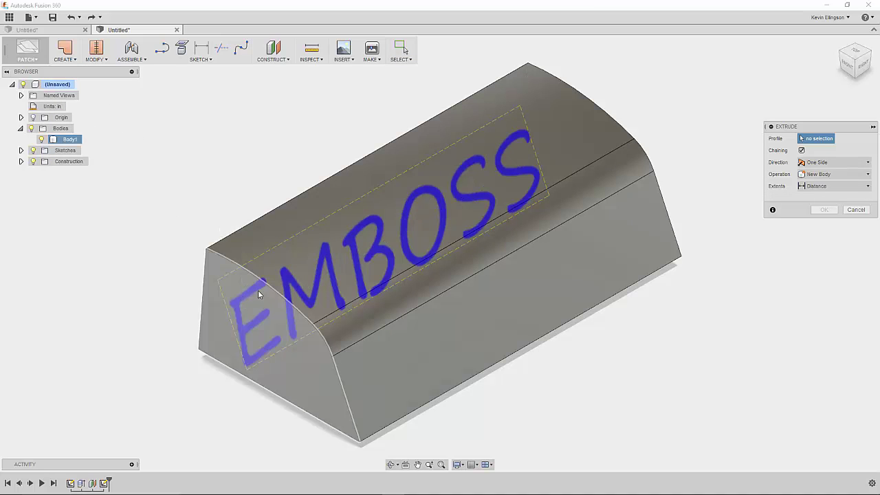
click(327, 269)
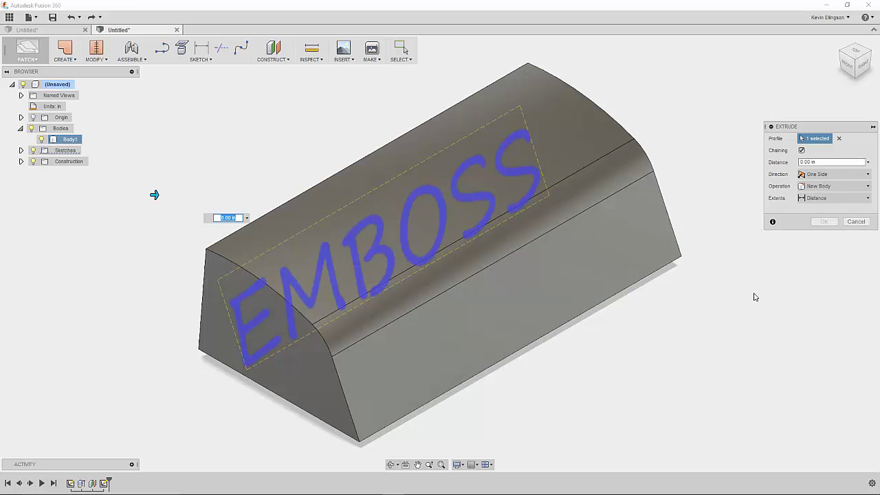
click(832, 198)
click(819, 232)
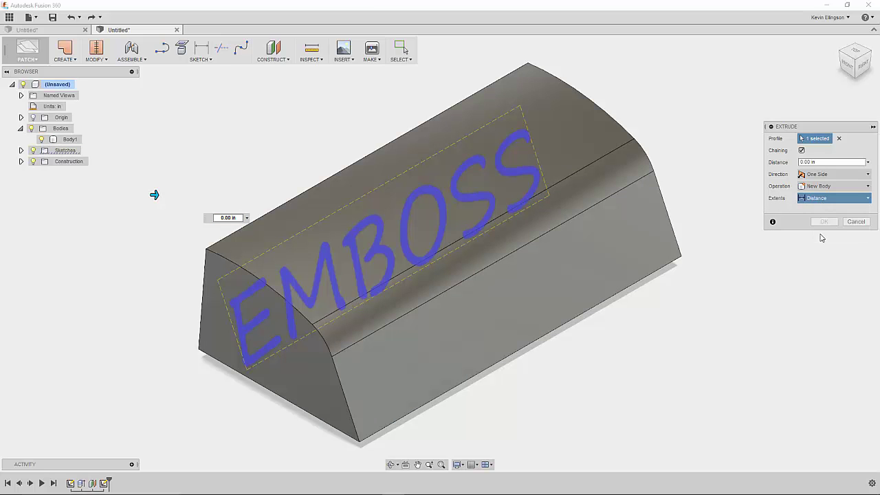
click(824, 247)
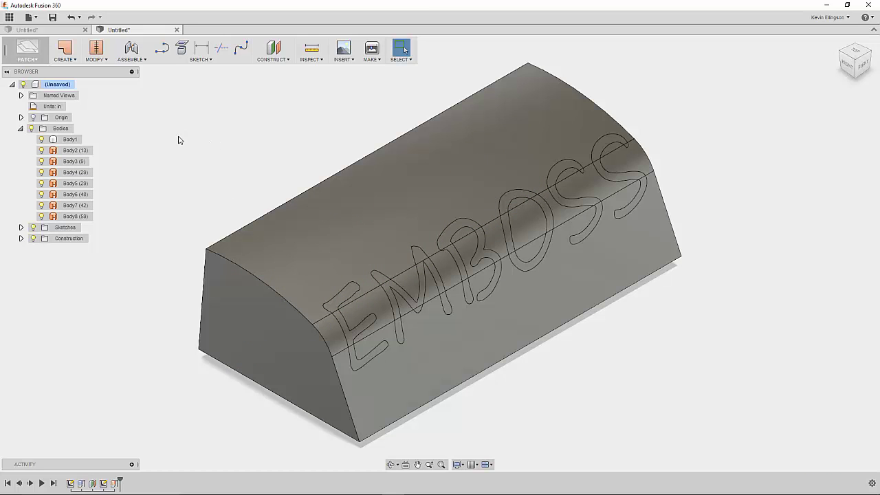
Split the body's top, rounded and front faces using Body2 through Body8 as splitting tools, with Extend Splitting Tool turned off
click(100, 57)
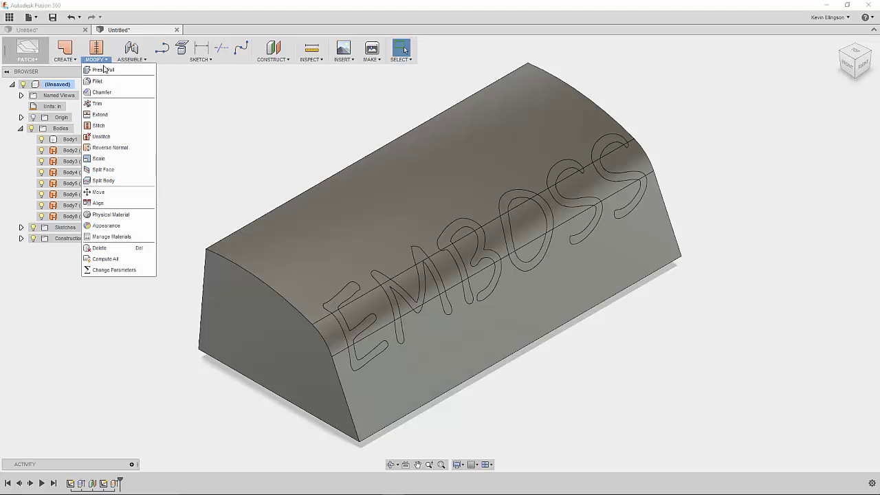
click(106, 169)
click(386, 184)
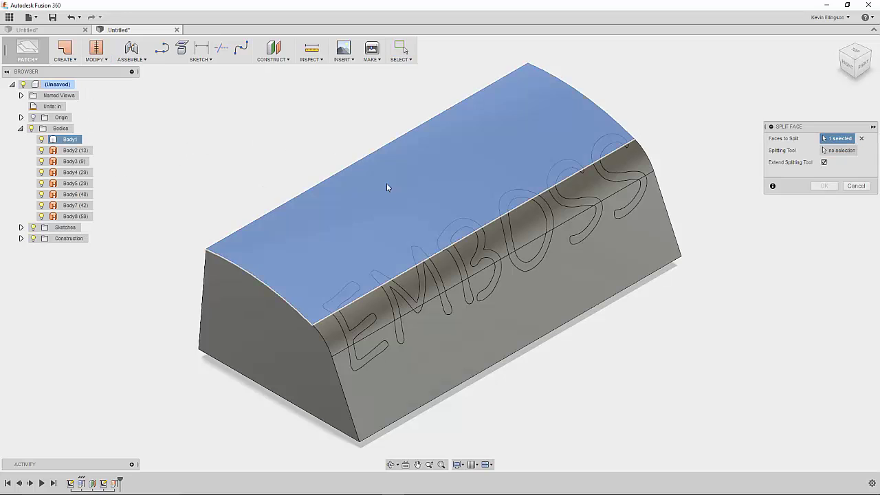
click(411, 283)
click(469, 327)
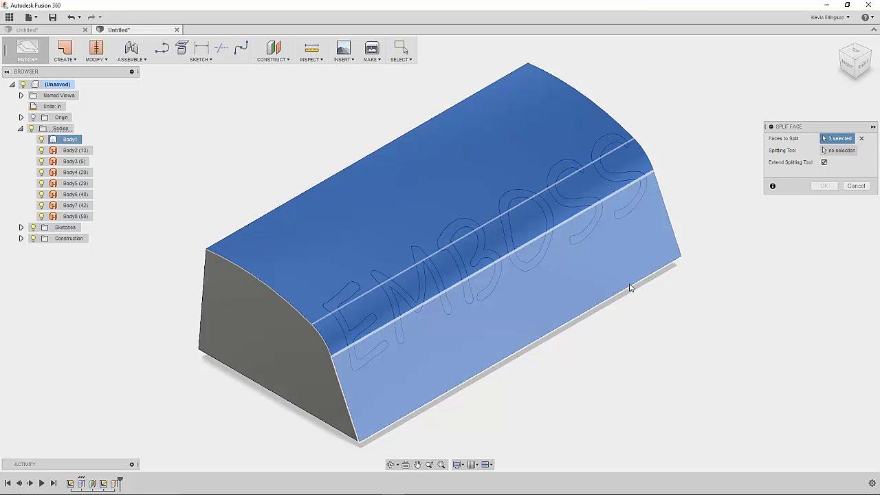
click(842, 152)
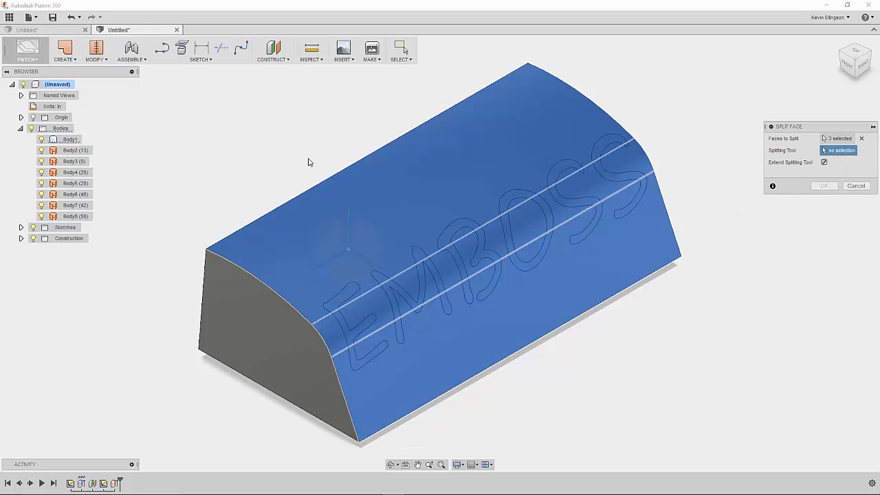
click(75, 150)
click(76, 216)
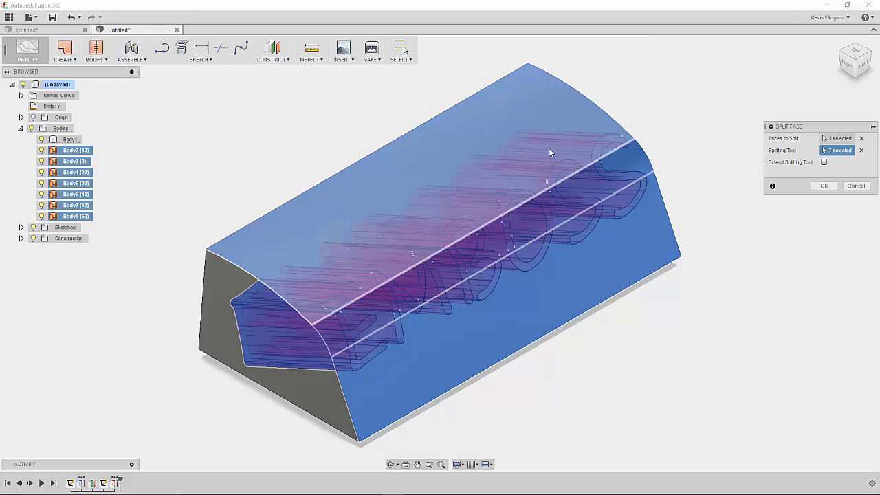
click(826, 186)
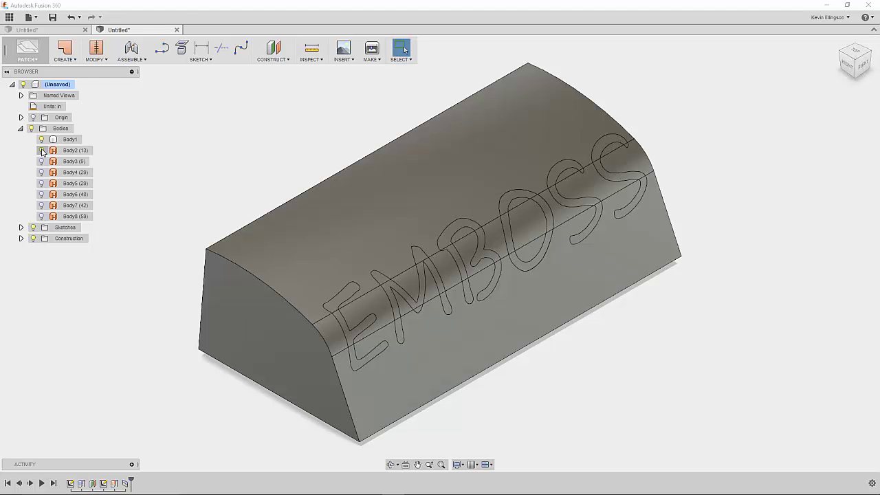
Offset all split face segments of the letters E and M outward by 0.1 in with Press Pull, keeping the offset type Automatic
right_click(220, 154)
click(248, 139)
scroll(293, 225, up, 2)
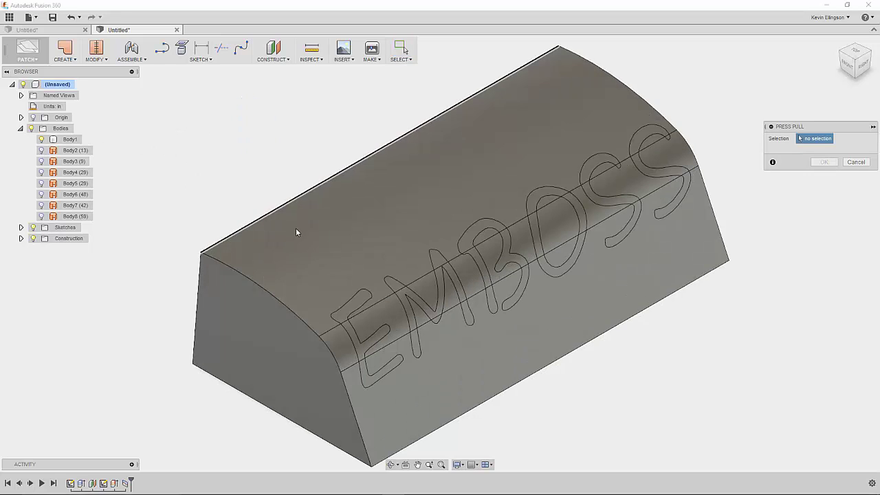
click(352, 315)
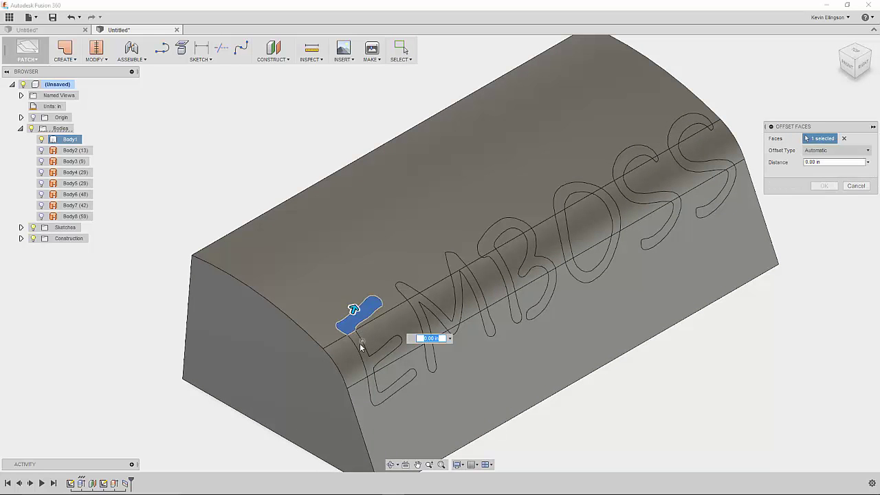
click(371, 365)
click(375, 392)
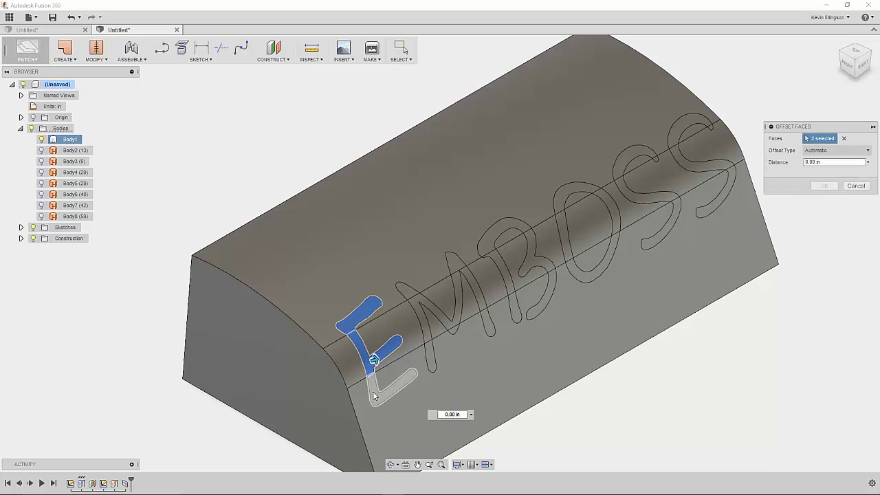
click(432, 357)
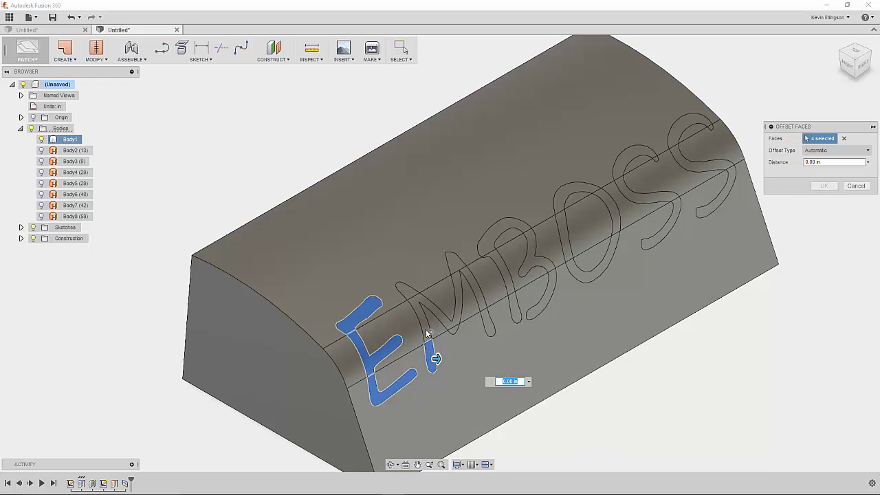
click(424, 329)
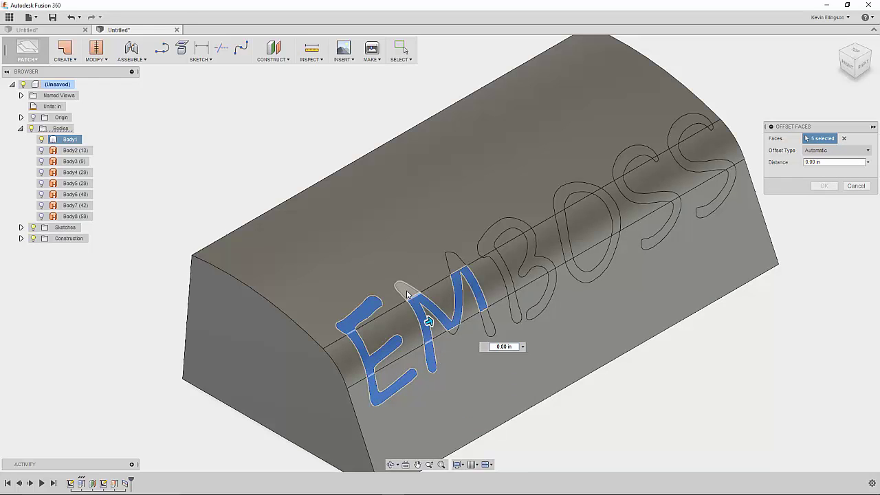
click(406, 289)
click(449, 325)
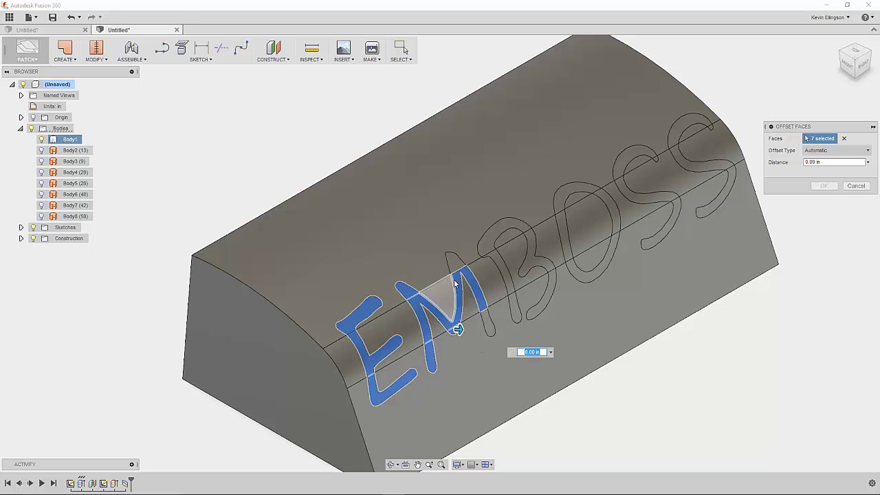
click(459, 268)
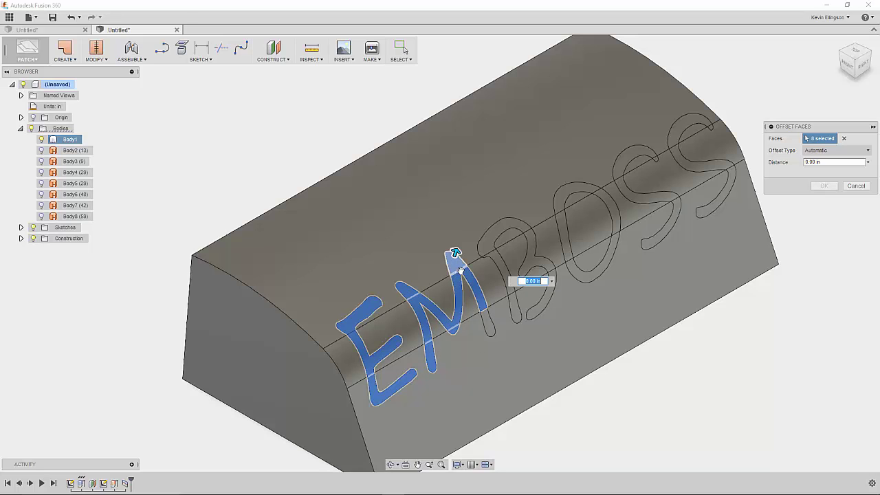
click(486, 324)
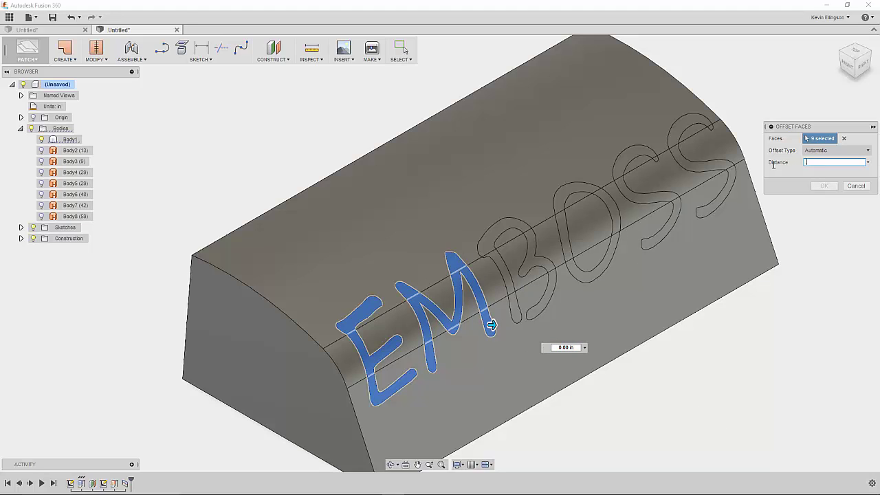
text(1)
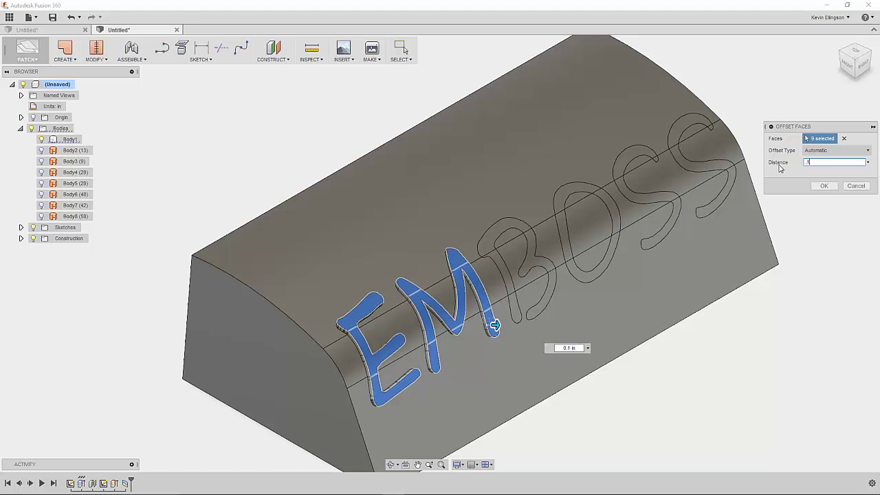
click(825, 186)
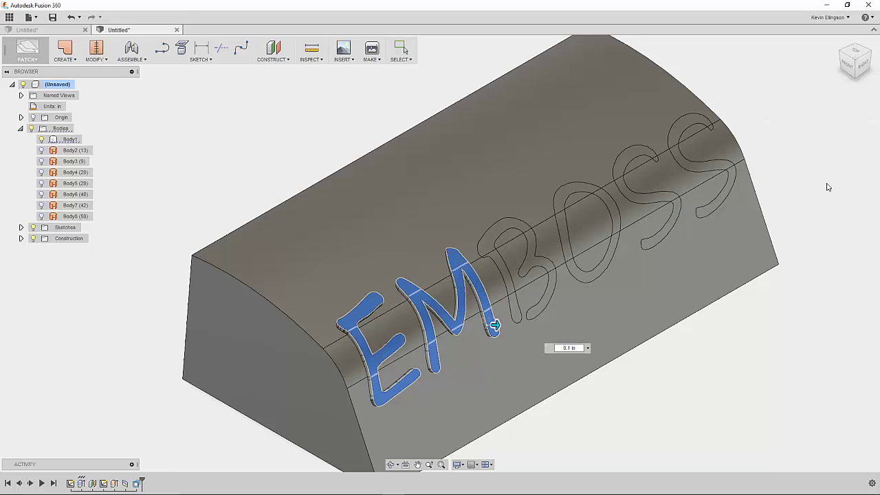